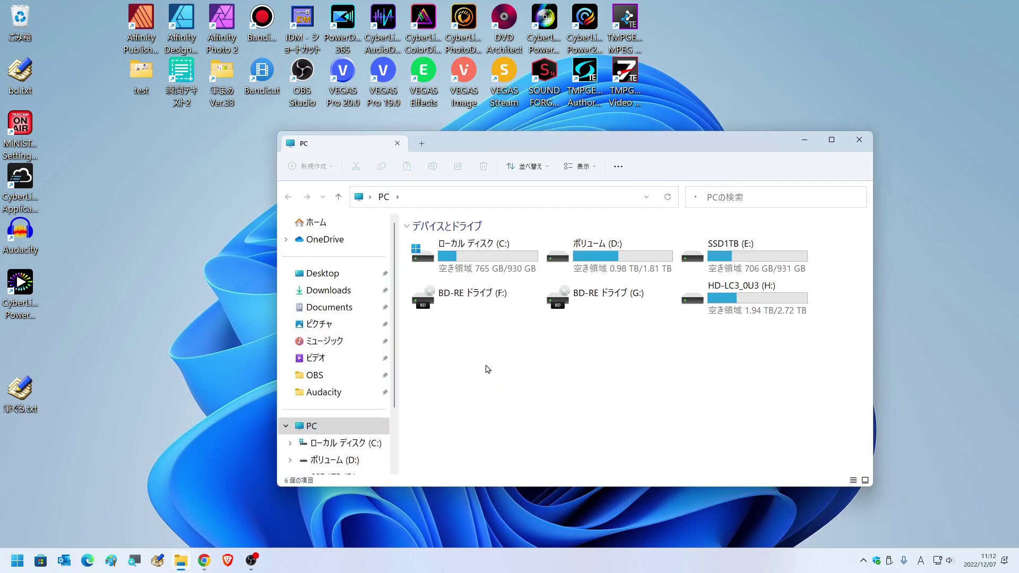
- Open the 住所録25 folder in Documents and look over its files 住所録01.csv and 住所録02.xlsx
{"action": "left_click", "coordinate": [349, 314]}
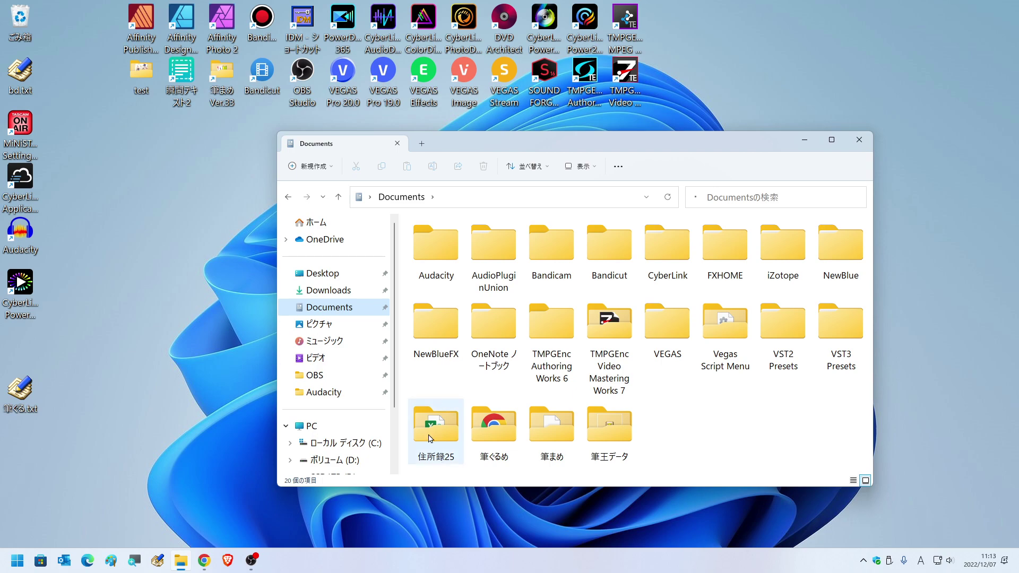
{"action": "mouse_move", "coordinate": [427, 429]}
{"action": "double_click", "coordinate": [430, 436]}
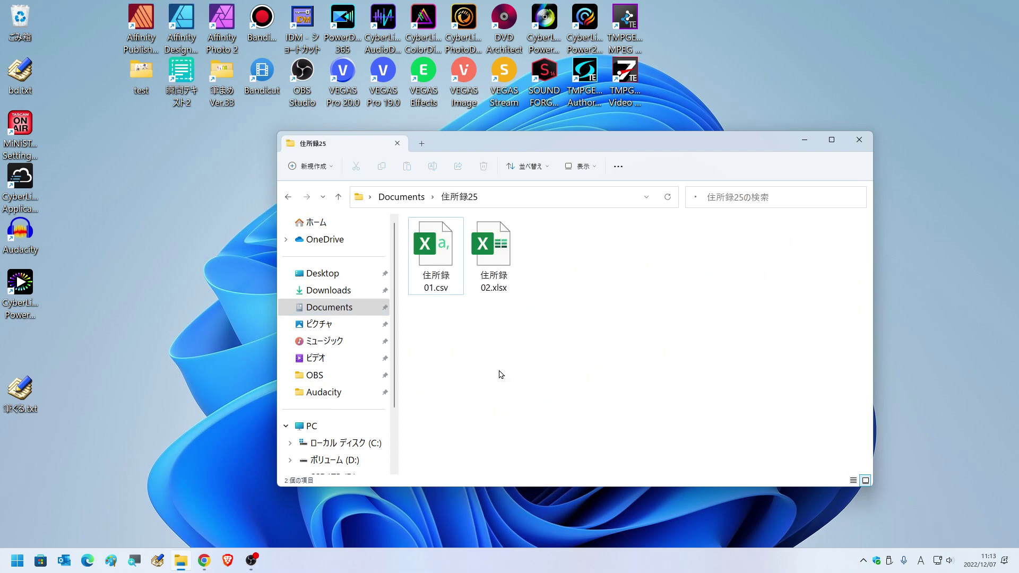
{"action": "left_click", "coordinate": [430, 274]}
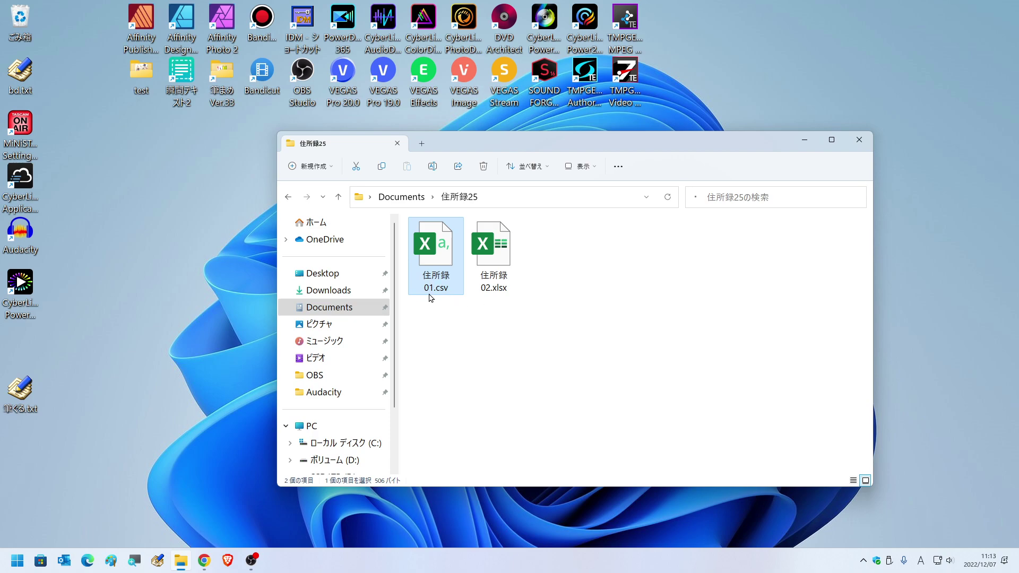
{"action": "mouse_move", "coordinate": [431, 297]}
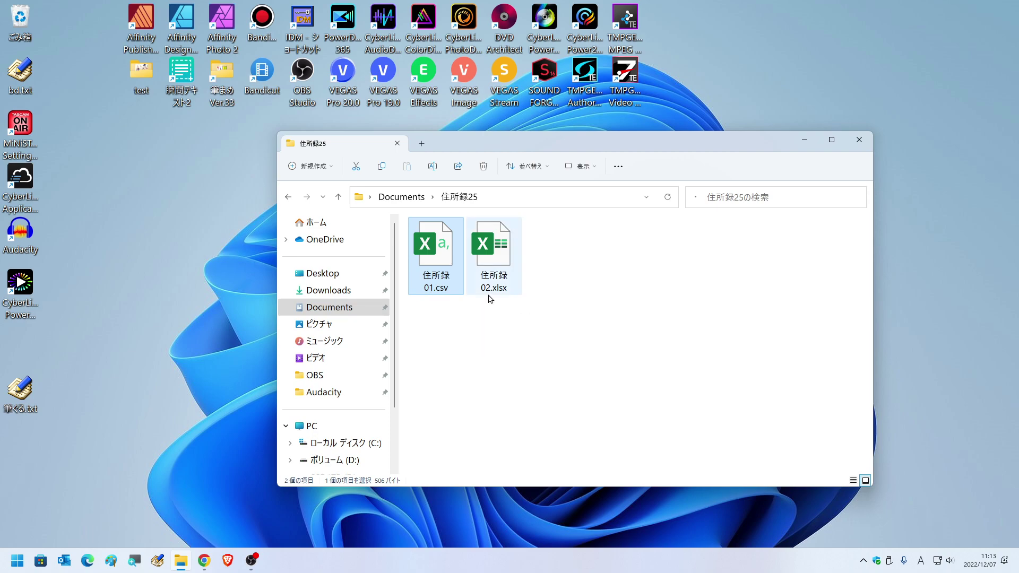
{"action": "mouse_move", "coordinate": [490, 298]}
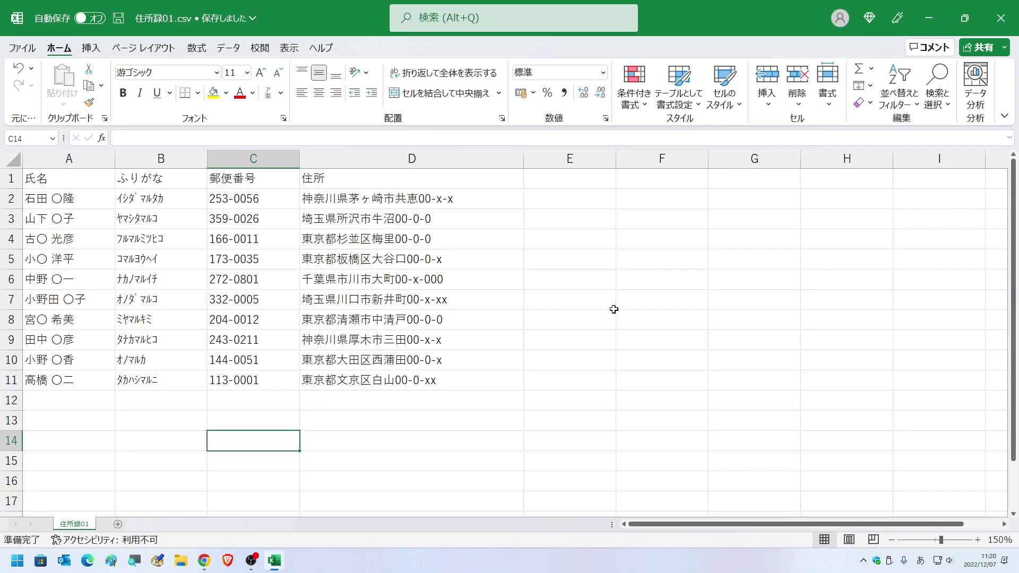
- Review the 氏名, ふりがな, 郵便番号 and 住所 header cells in row 1 of 住所録01.csv
{"action": "left_click", "coordinate": [68, 181]}
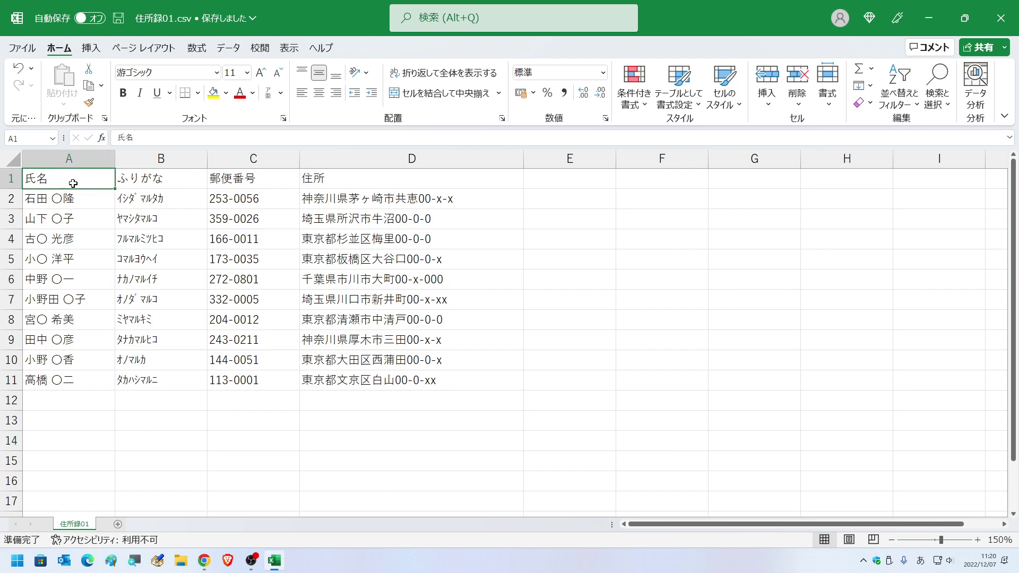
{"action": "left_click", "coordinate": [137, 185]}
{"action": "left_click", "coordinate": [226, 184]}
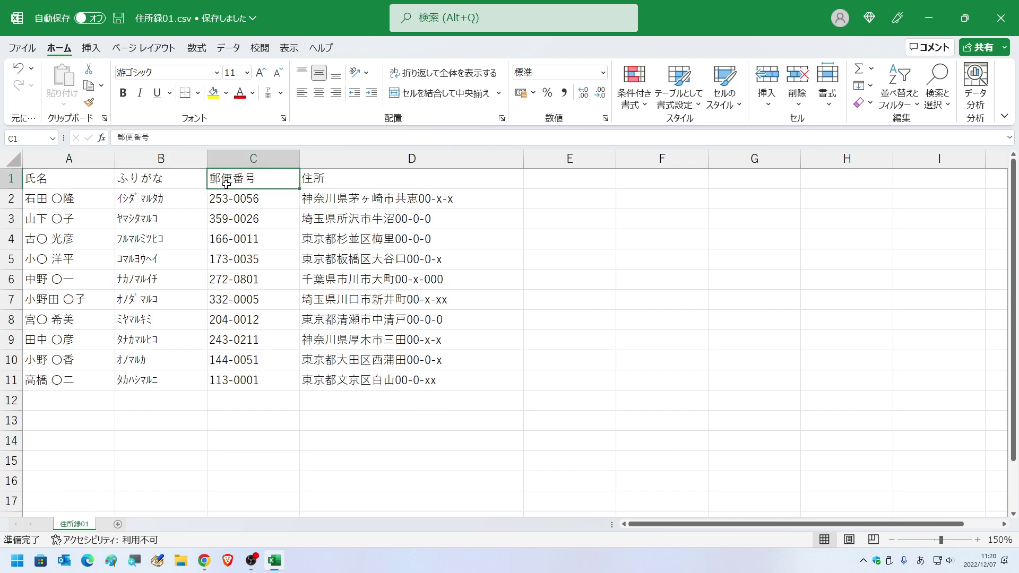
{"action": "left_click", "coordinate": [319, 184]}
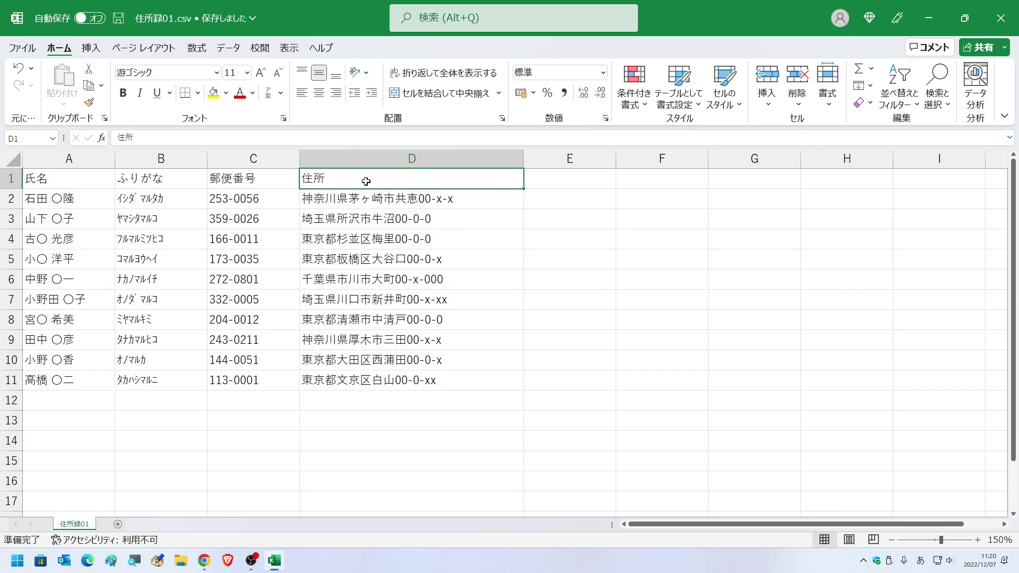
{"action": "left_click", "coordinate": [441, 401]}
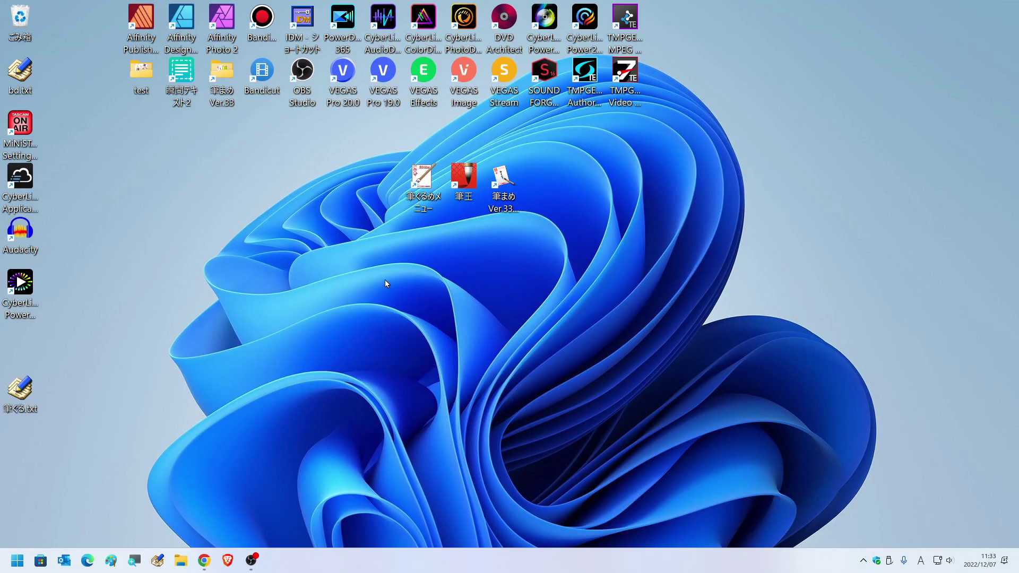
- Switch to 筆ぐるめ 30 from the desktop and start an address book data import
{"action": "double_click", "coordinate": [420, 182]}
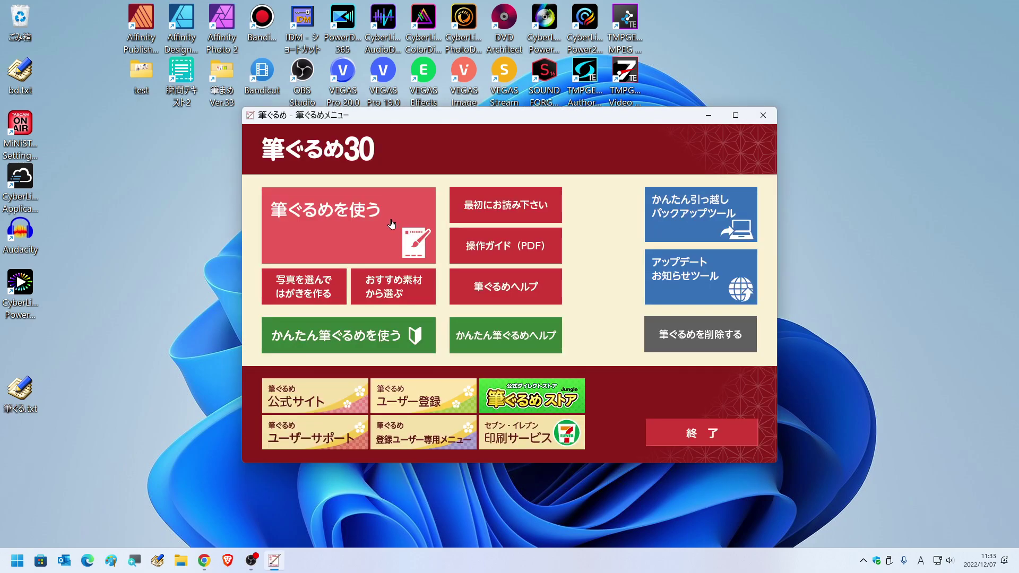
{"action": "left_click", "coordinate": [356, 229]}
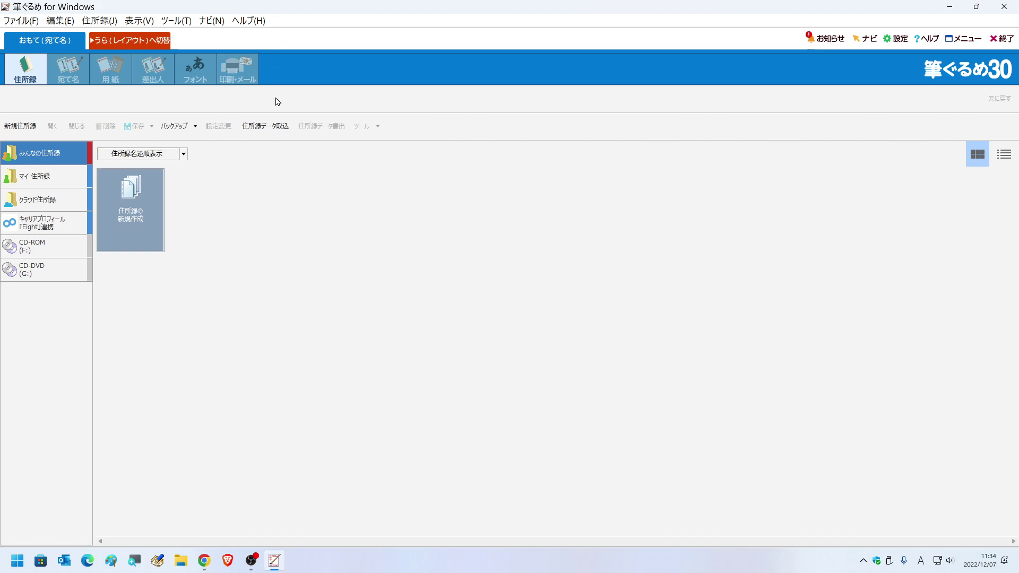
{"action": "left_click", "coordinate": [260, 136]}
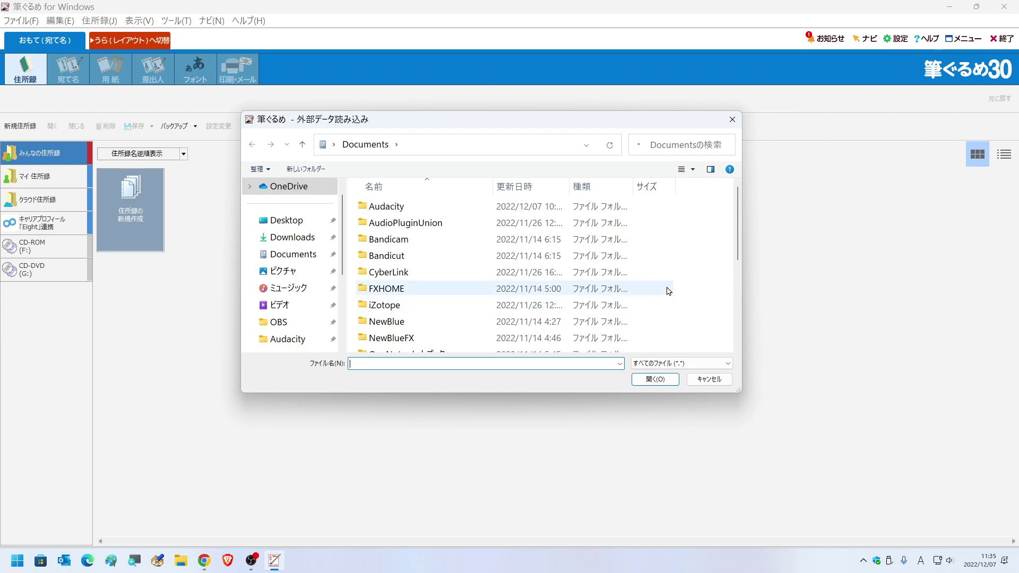
- Load 住所録01.csv from the 住所録25 folder in Documents as the external data file
{"action": "left_click", "coordinate": [294, 255]}
{"action": "scroll", "coordinate": [624, 250], "scroll_direction": "down", "scroll_amount": 2}
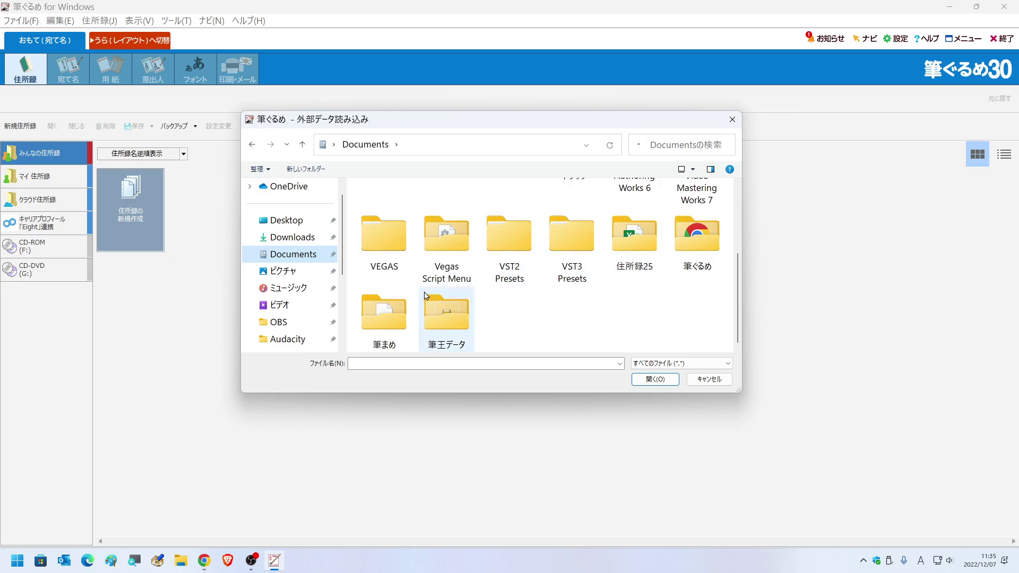
{"action": "left_click", "coordinate": [630, 243]}
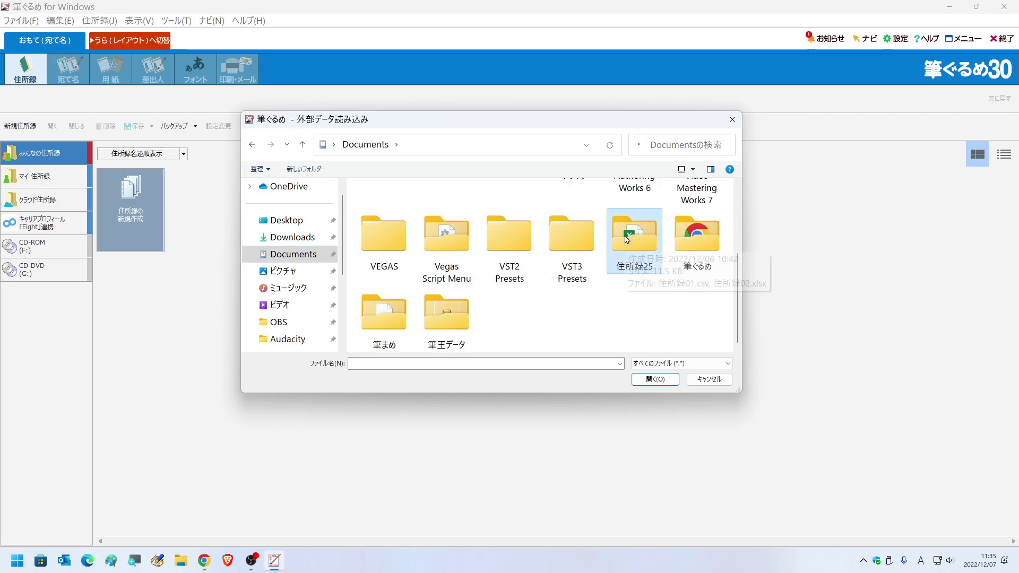
{"action": "double_click", "coordinate": [628, 238]}
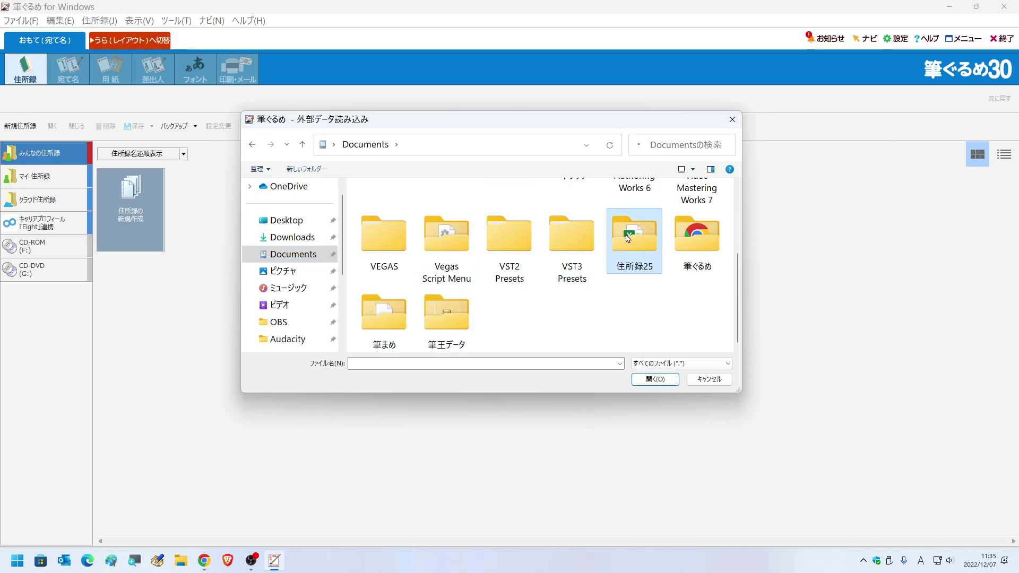
{"action": "left_click", "coordinate": [435, 207]}
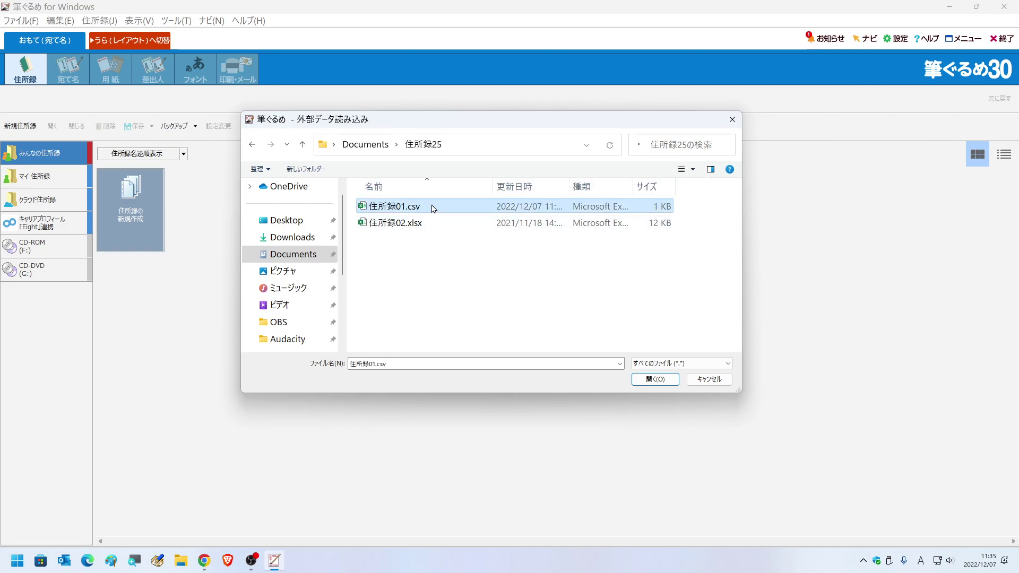
{"action": "left_click", "coordinate": [655, 379]}
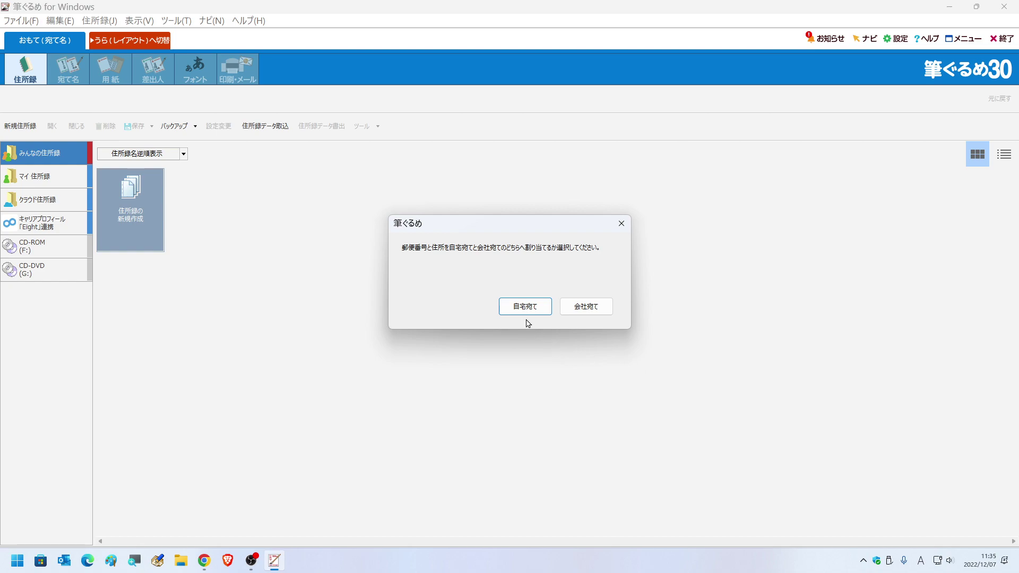
- Assign the postal codes and addresses to 自宅宛て and treat the first record as the item names
{"action": "left_click", "coordinate": [519, 312]}
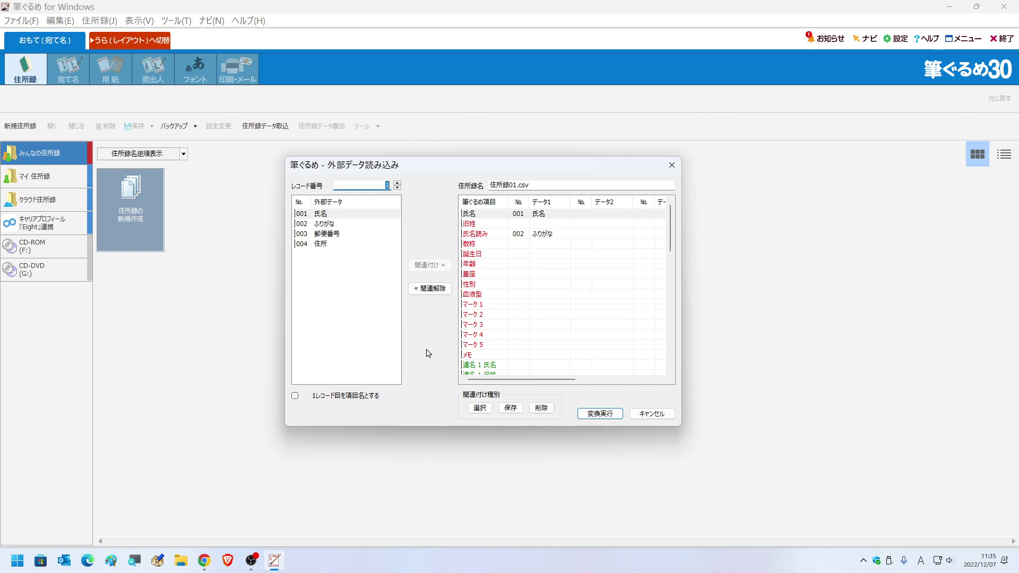
{"action": "left_click", "coordinate": [136, 561]}
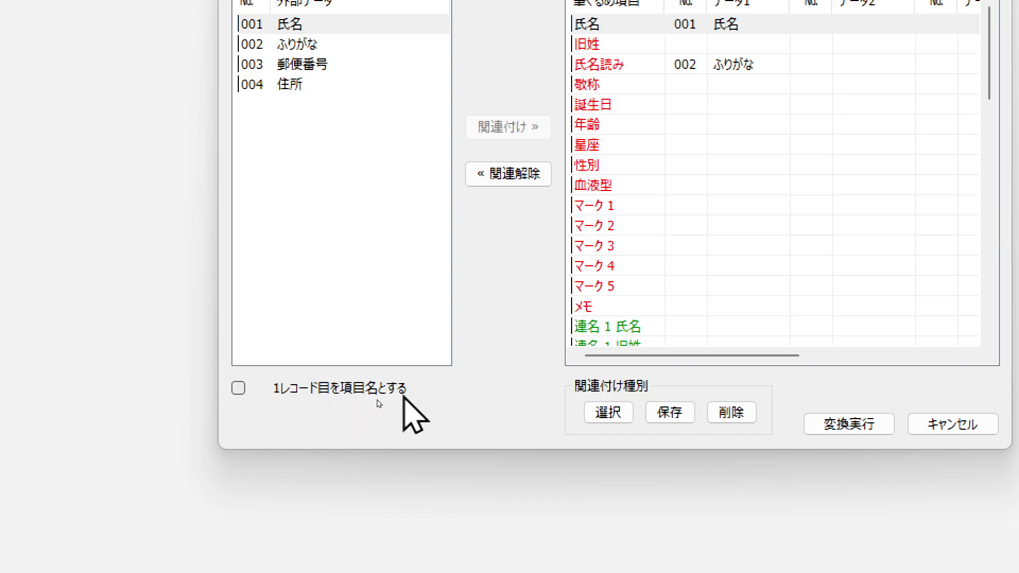
{"action": "left_click", "coordinate": [238, 390]}
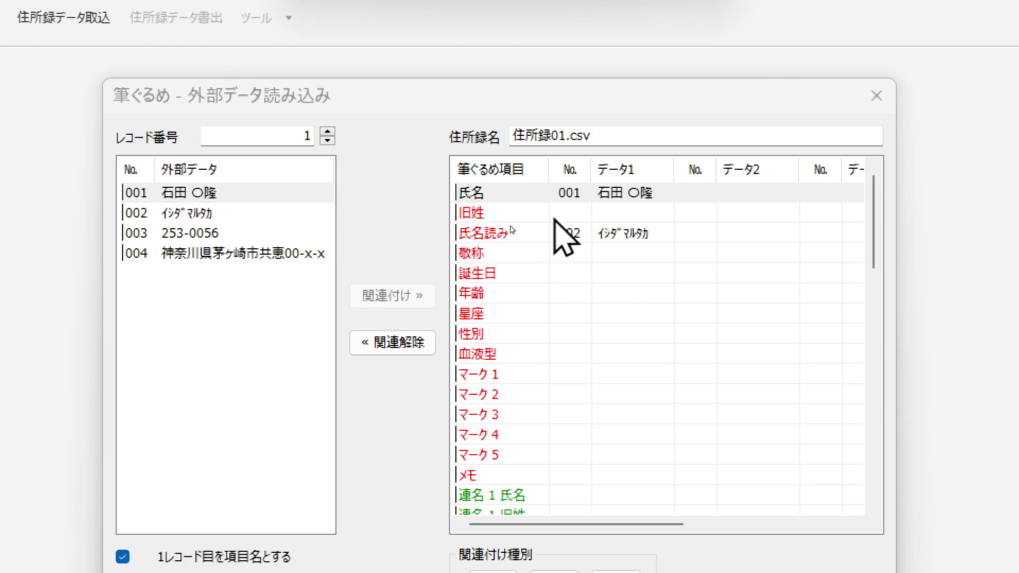
- Check how the four external data items correspond to 氏名, 氏名読み, 自宅郵便番号 and 自宅住所
{"action": "left_click", "coordinate": [499, 194]}
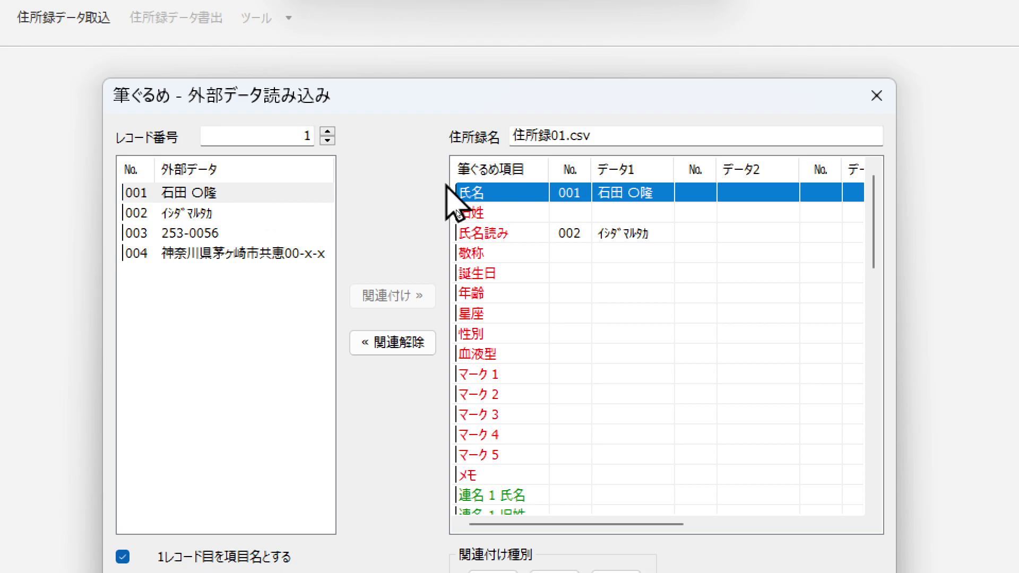
{"action": "left_click", "coordinate": [128, 215]}
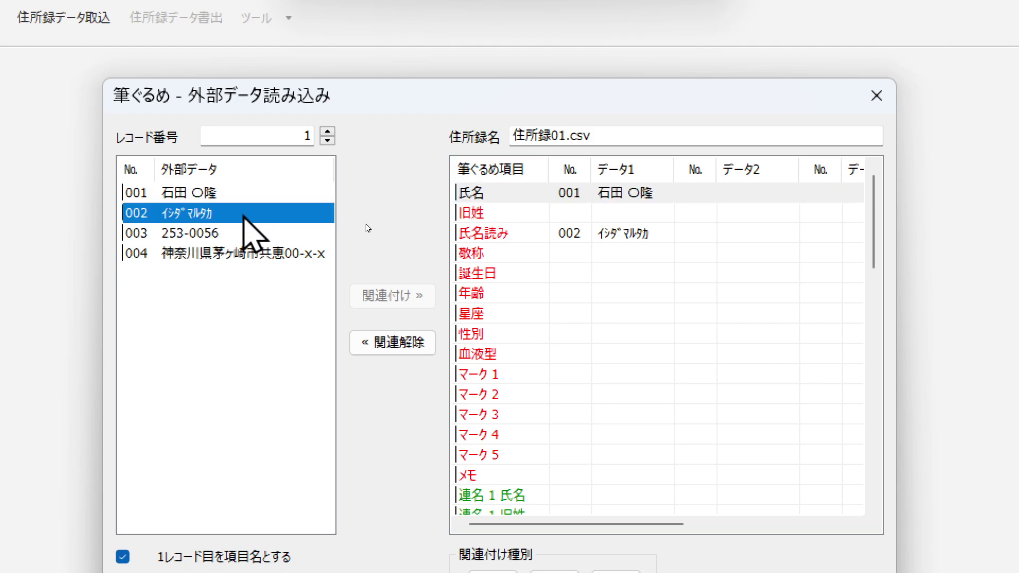
{"action": "left_click", "coordinate": [480, 237]}
{"action": "left_click", "coordinate": [481, 237]}
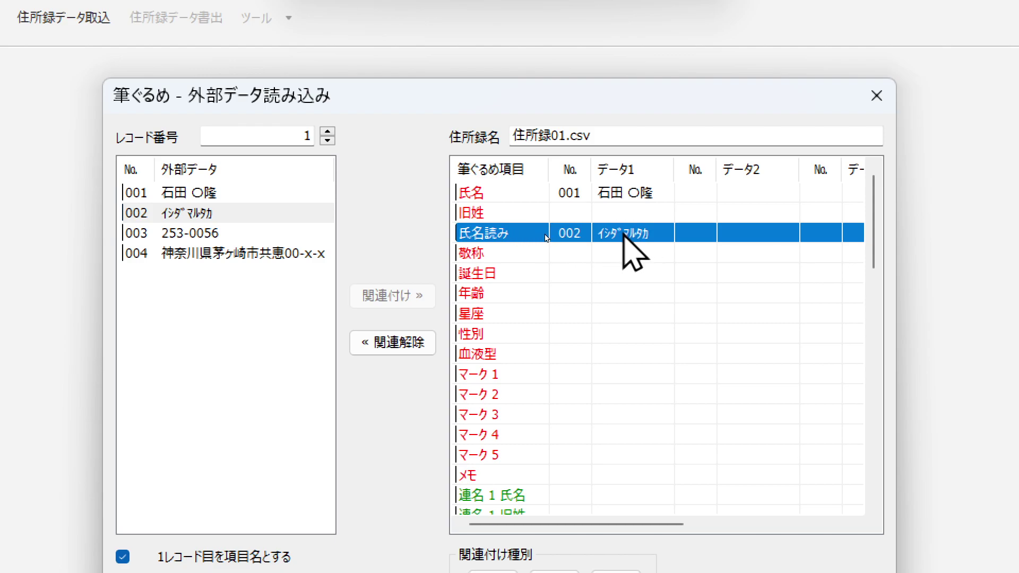
{"action": "left_click", "coordinate": [201, 234]}
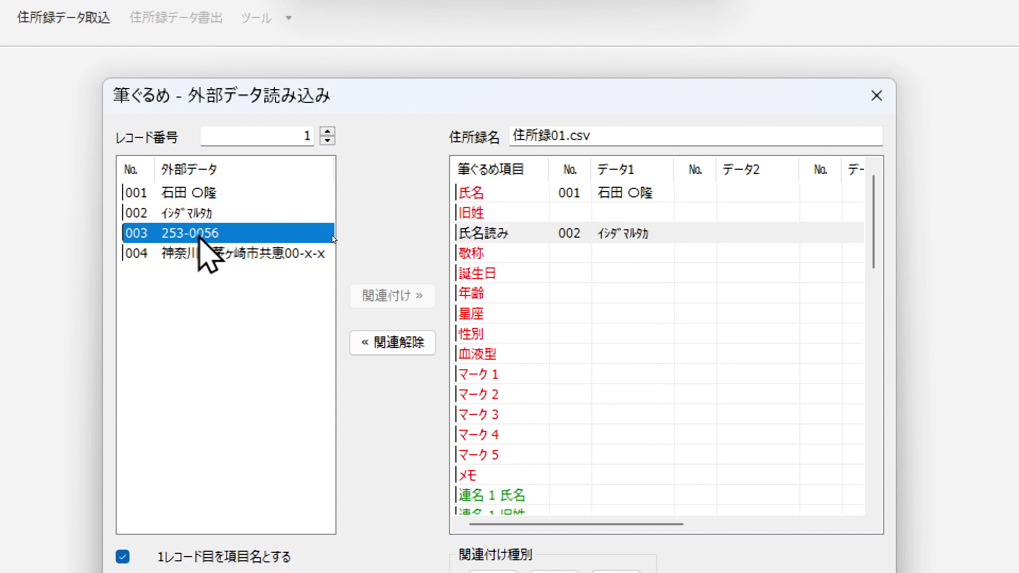
{"action": "scroll", "coordinate": [696, 297], "scroll_direction": "down", "scroll_amount": 4}
{"action": "scroll", "coordinate": [696, 289], "scroll_direction": "down", "scroll_amount": 4}
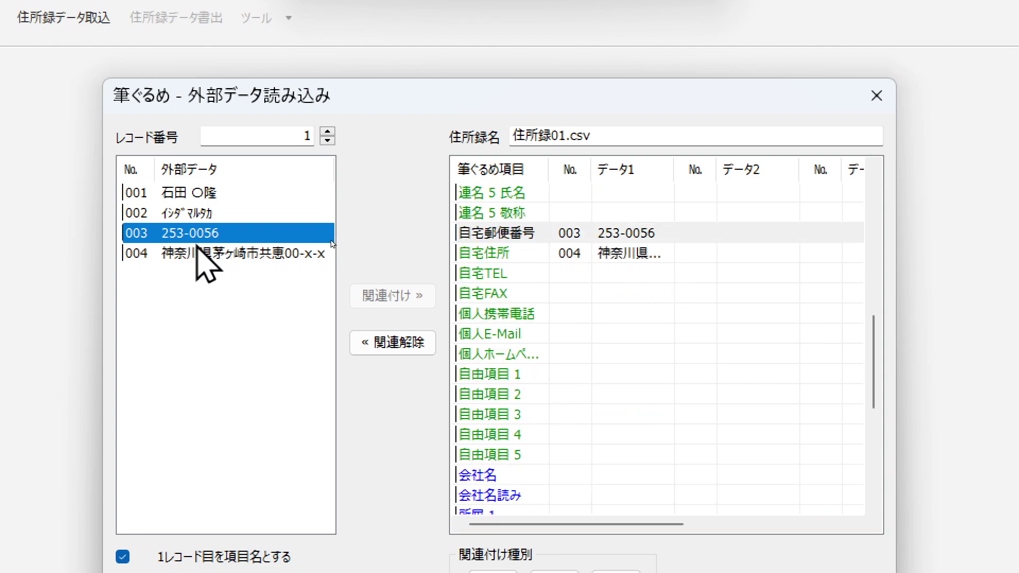
{"action": "left_click", "coordinate": [518, 234]}
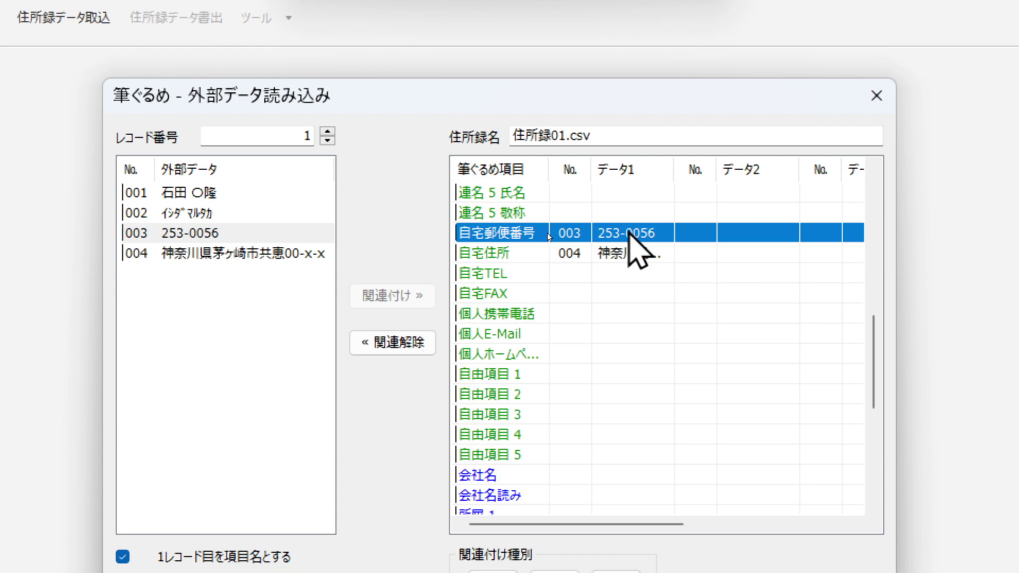
{"action": "left_click", "coordinate": [170, 257]}
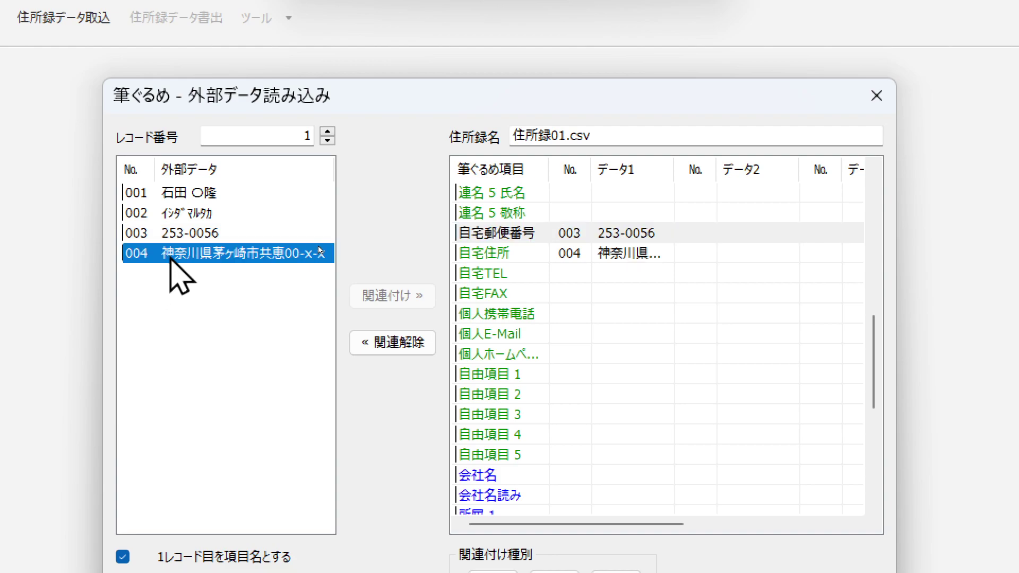
{"action": "left_click", "coordinate": [513, 250]}
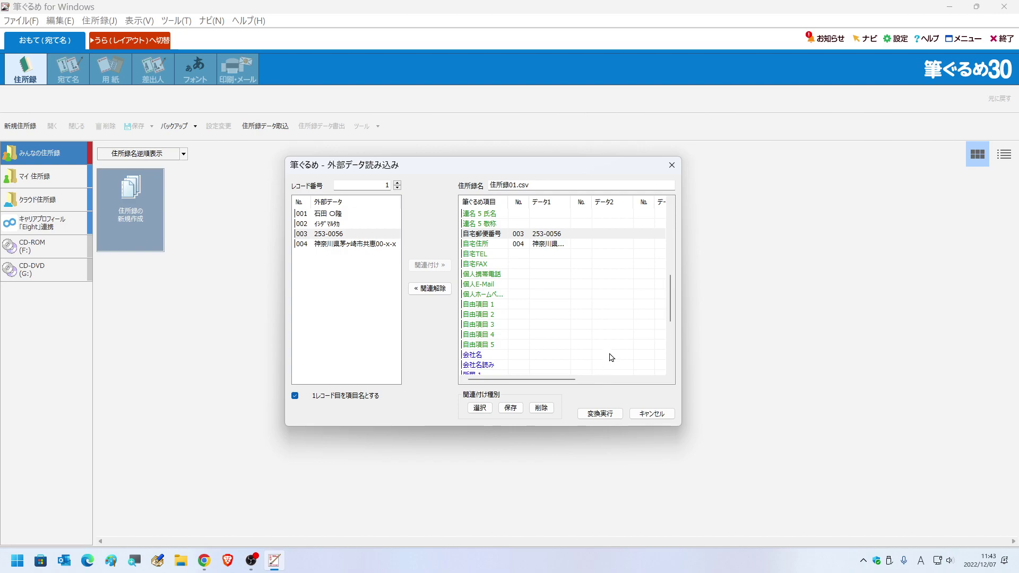
- Run the data conversion and register the imported records as a new address book
{"action": "left_click", "coordinate": [600, 413]}
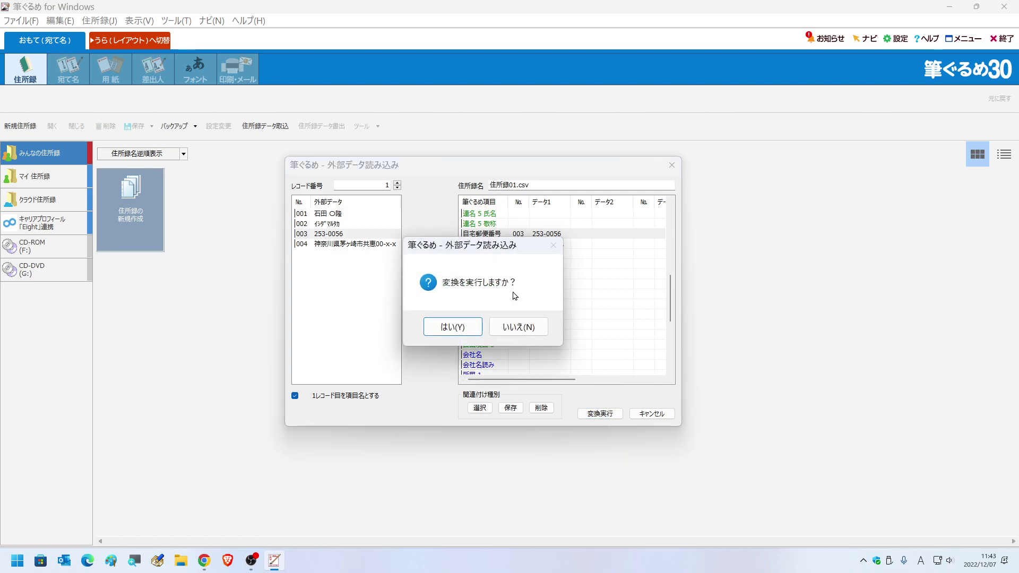
{"action": "left_click", "coordinate": [463, 327]}
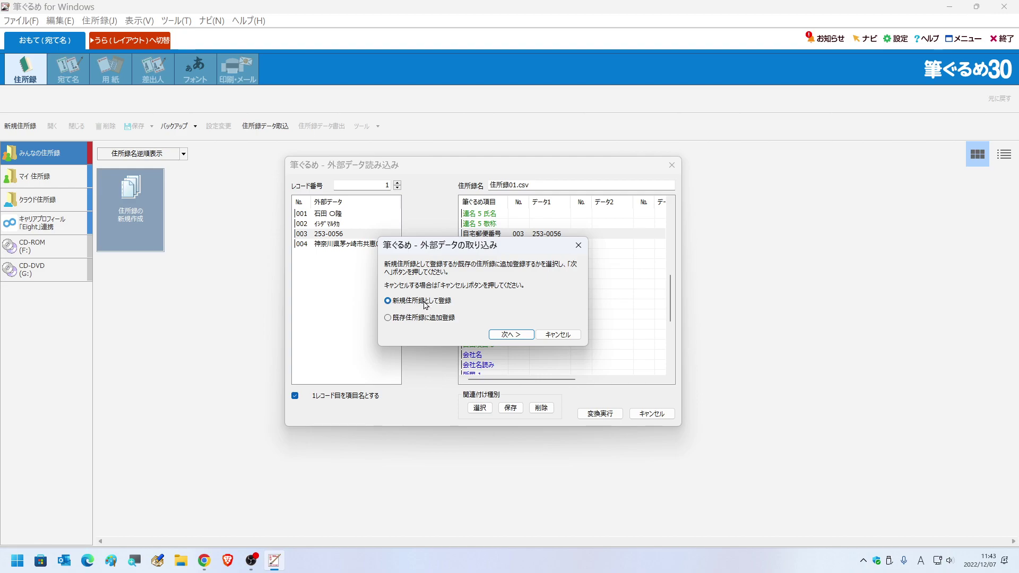
{"action": "left_click", "coordinate": [388, 321]}
{"action": "left_click", "coordinate": [388, 303]}
{"action": "left_click", "coordinate": [511, 335]}
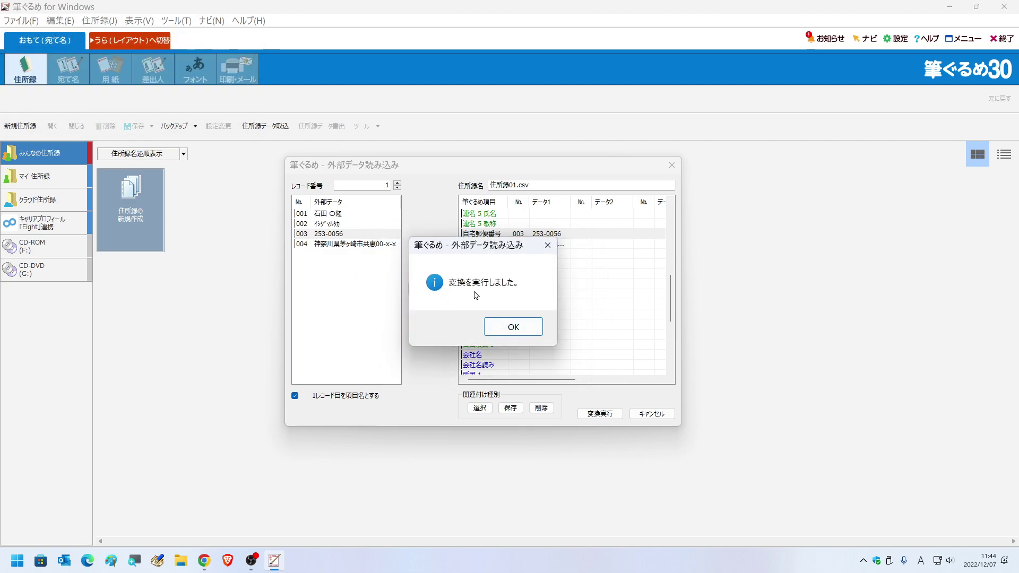
{"action": "left_click", "coordinate": [515, 327]}
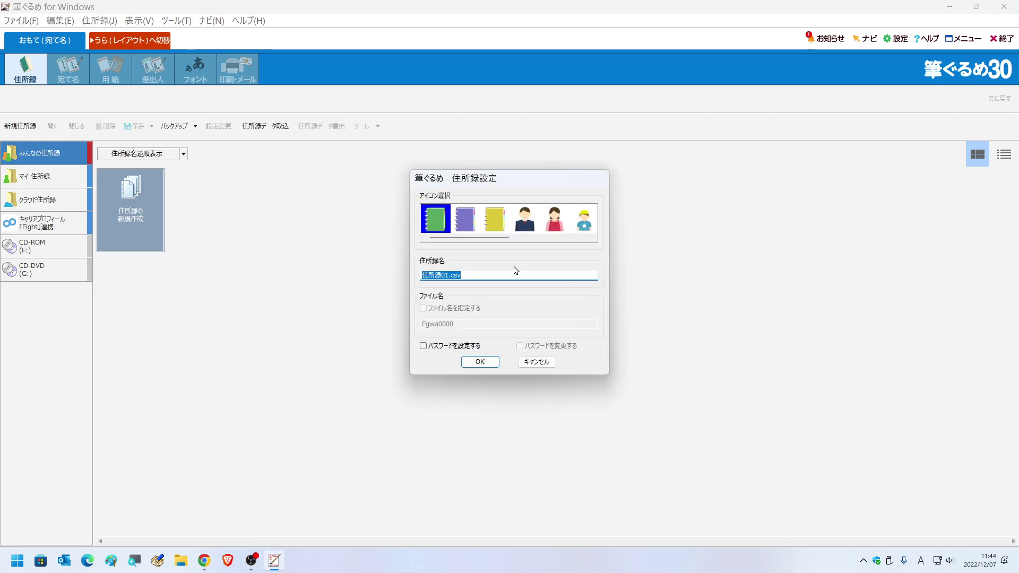
- Accept the address book settings with the name 住所録01.csv and open the new address book
{"action": "left_click", "coordinate": [491, 275]}
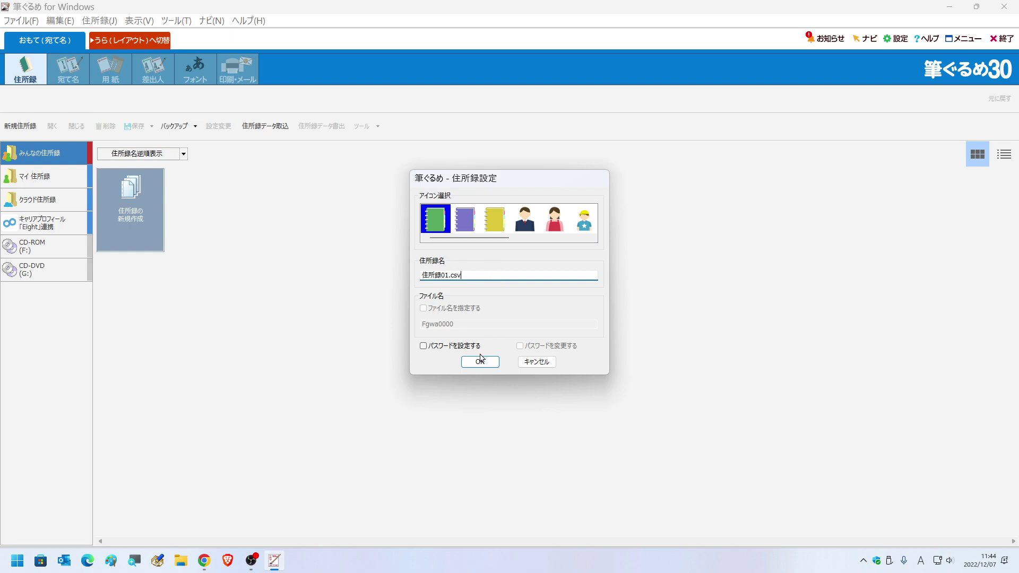
{"action": "left_click", "coordinate": [480, 363]}
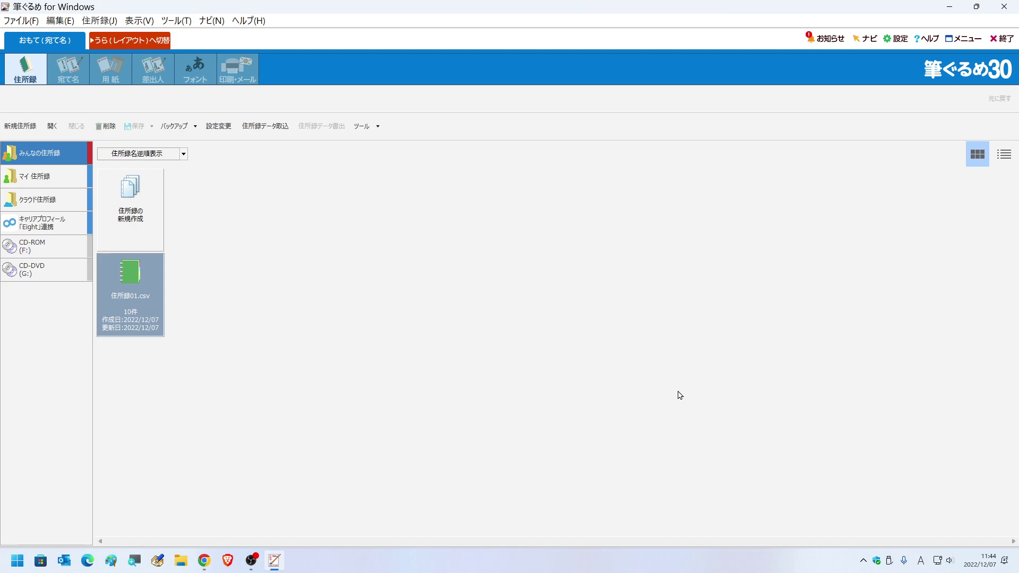
{"action": "double_click", "coordinate": [129, 281]}
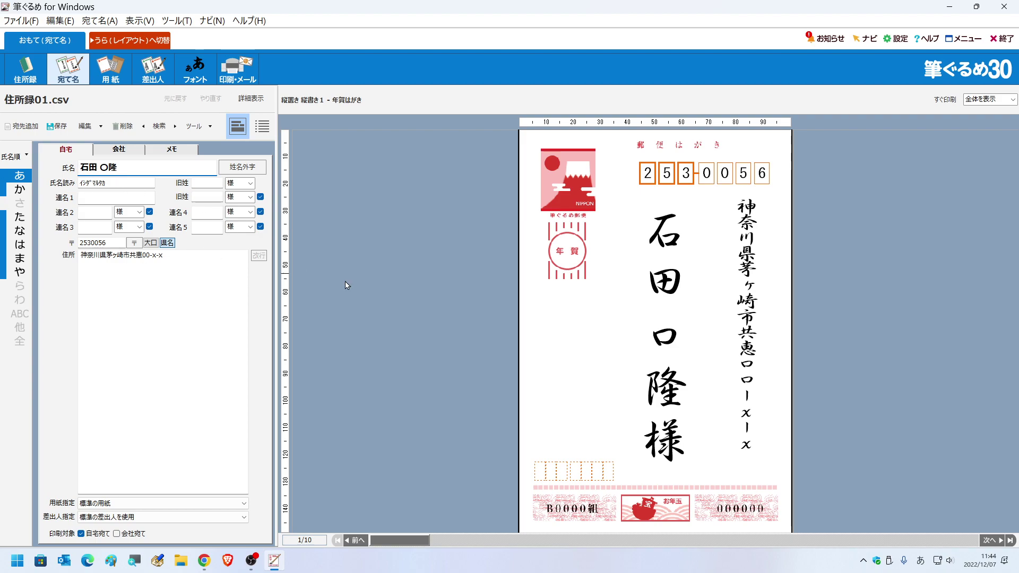
{"action": "left_click", "coordinate": [990, 540]}
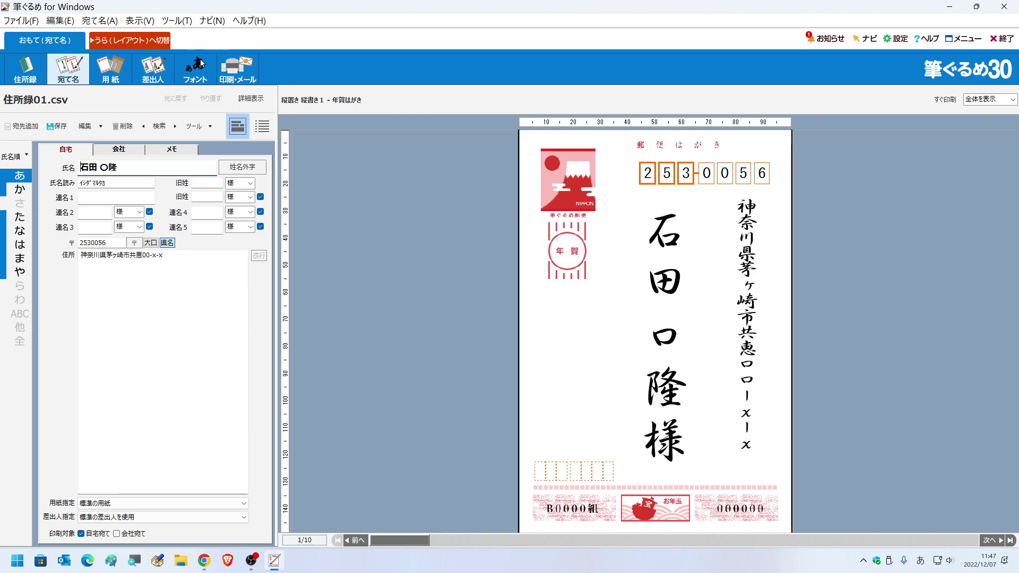
- Open the font settings for the postcard's address side and browse the available fonts
{"action": "left_click", "coordinate": [192, 78]}
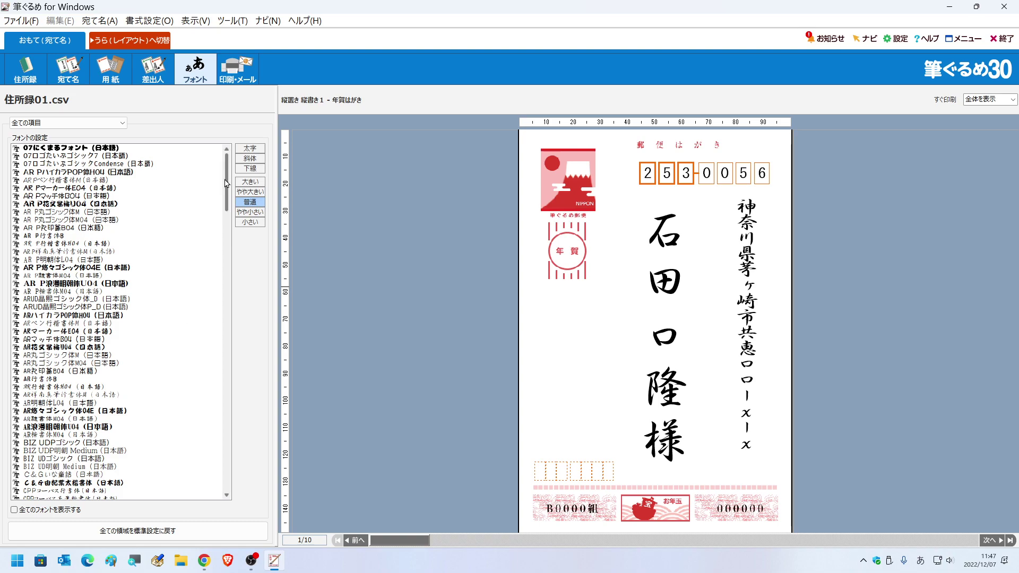
{"action": "scroll", "coordinate": [215, 325], "scroll_direction": "down", "scroll_amount": 20}
{"action": "scroll", "coordinate": [214, 325], "scroll_direction": "down", "scroll_amount": 9}
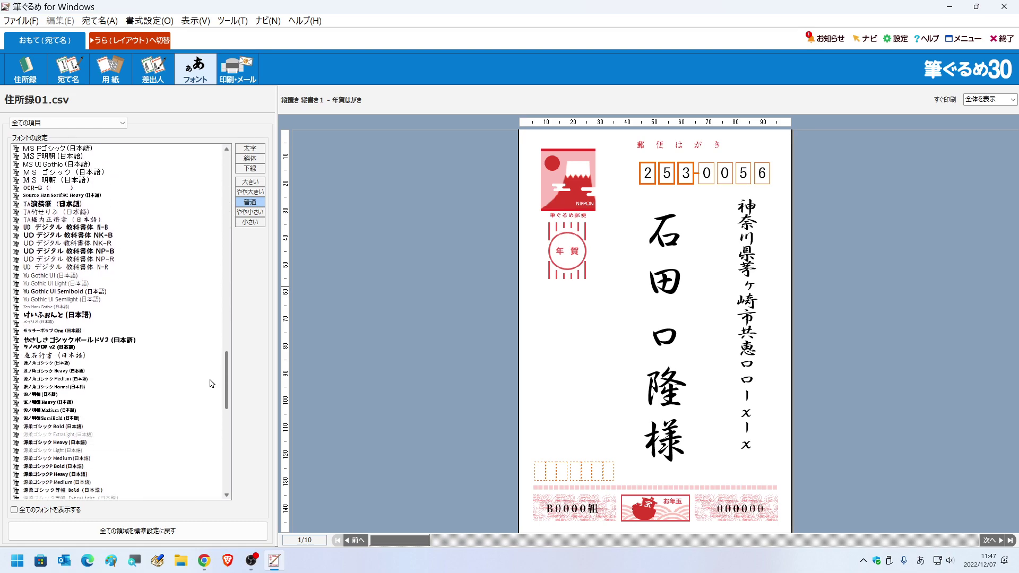
{"action": "scroll", "coordinate": [222, 336], "scroll_direction": "up", "scroll_amount": 20}
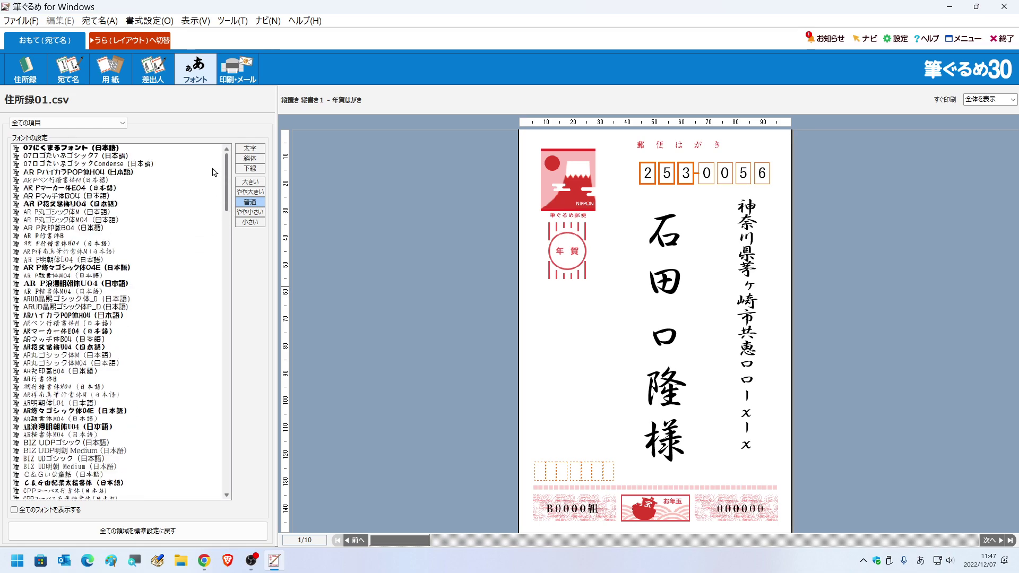